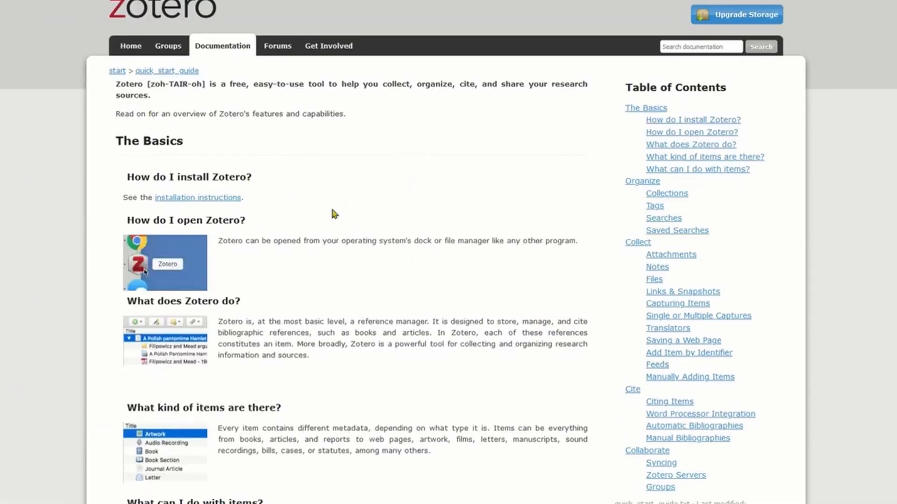
Read the Basics and Organize sections of the Zotero quick start guide, highlighting what Zotero does and which kinds of items it handles
scroll(417, 232, "down", 2)
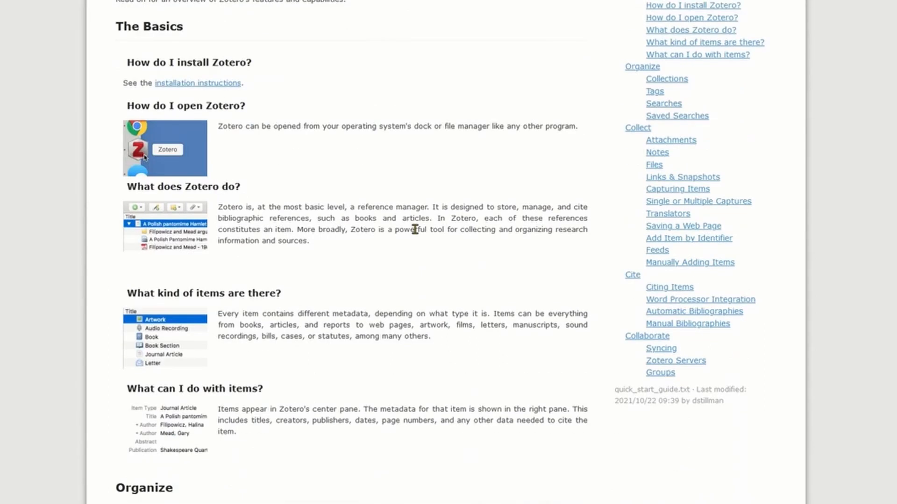
scroll(416, 231, "down", 2)
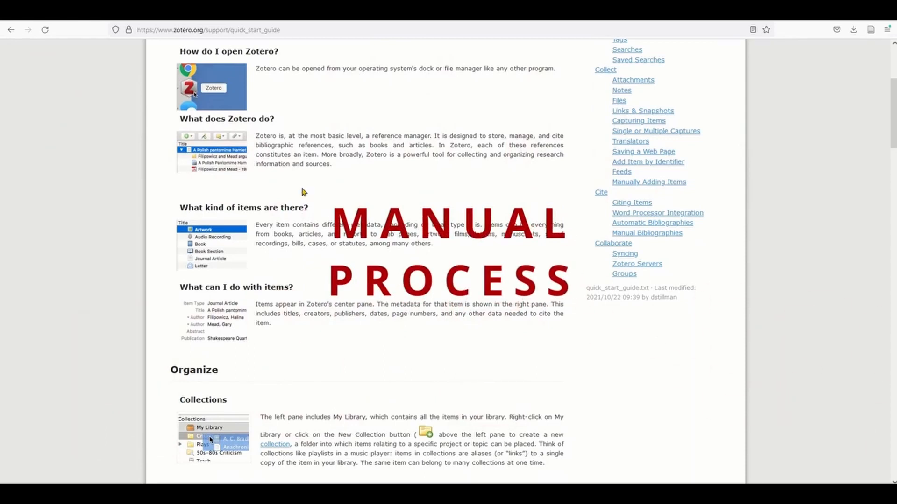
key("ctrl+plus")
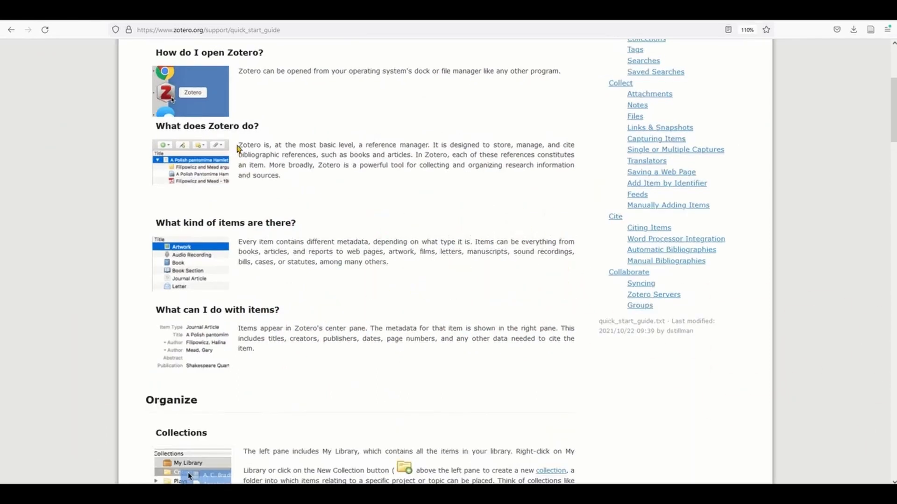
left_click_drag(238, 145, 304, 180)
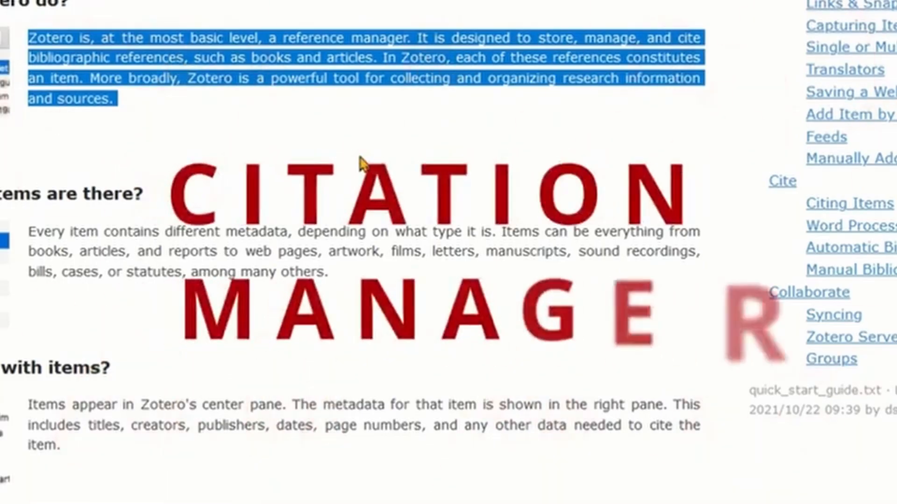
scroll(360, 163, "up", 5)
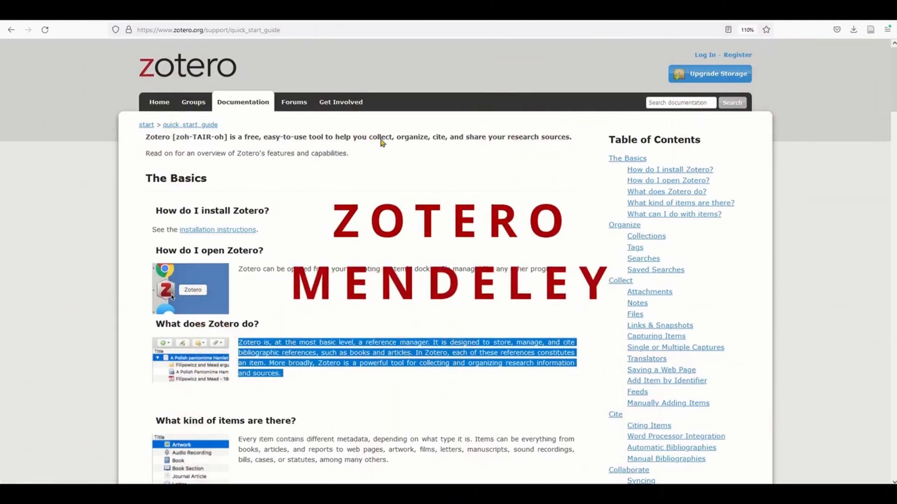
scroll(456, 287, "down", 3)
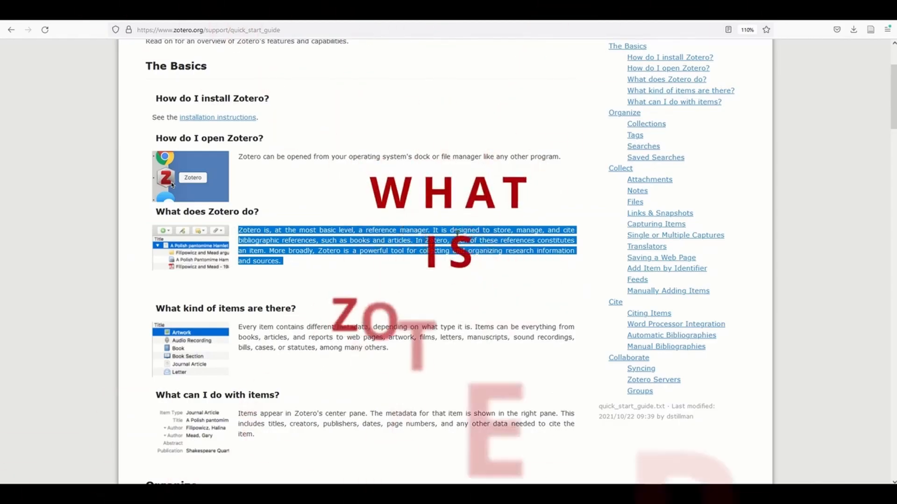
left_click(470, 277)
scroll(469, 278, "down", 2)
scroll(469, 278, "down", 2)
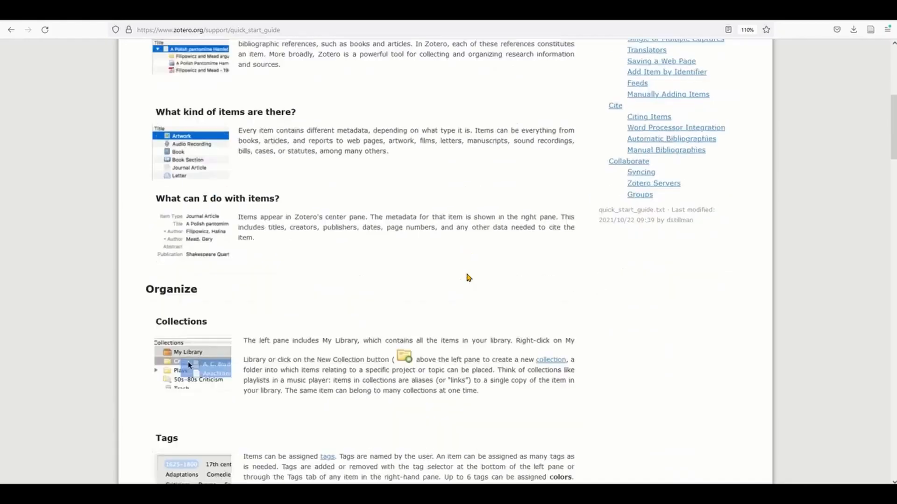
left_click_drag(70, 0, 345, 21)
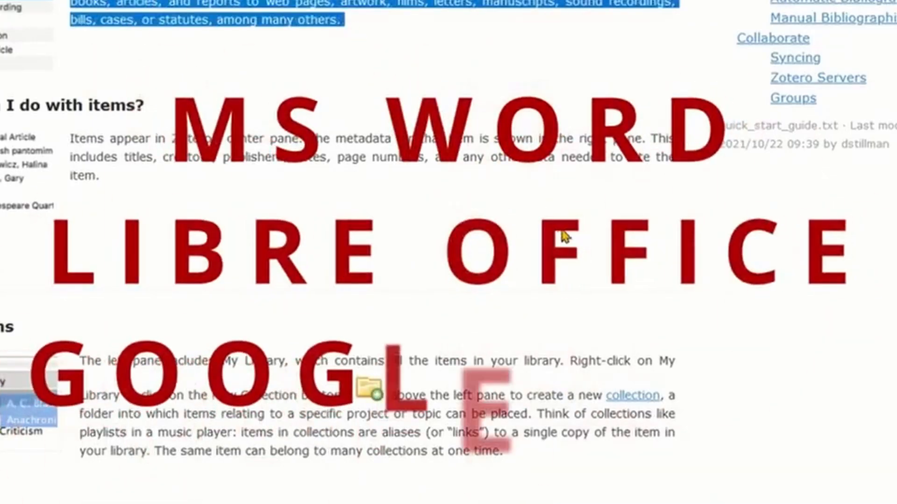
scroll(565, 237, "up", 7)
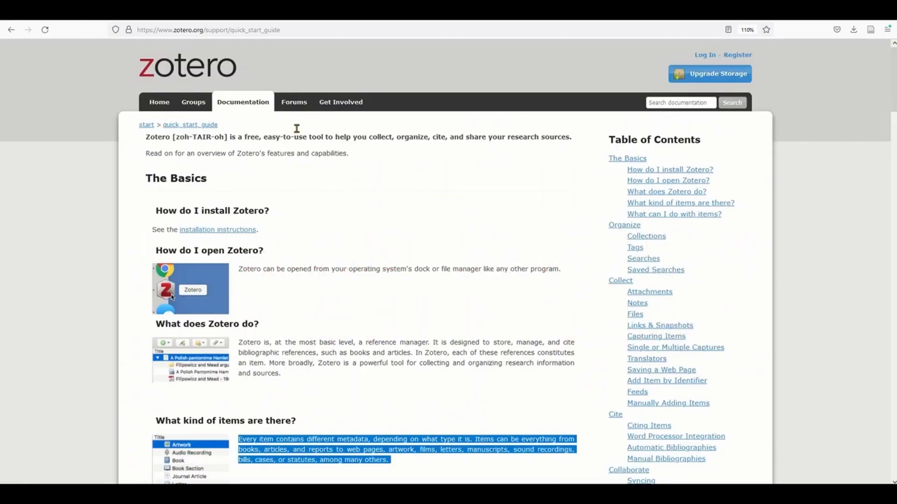
Open the Zotero home page and examine its "Collect with a click" section
left_click(159, 102)
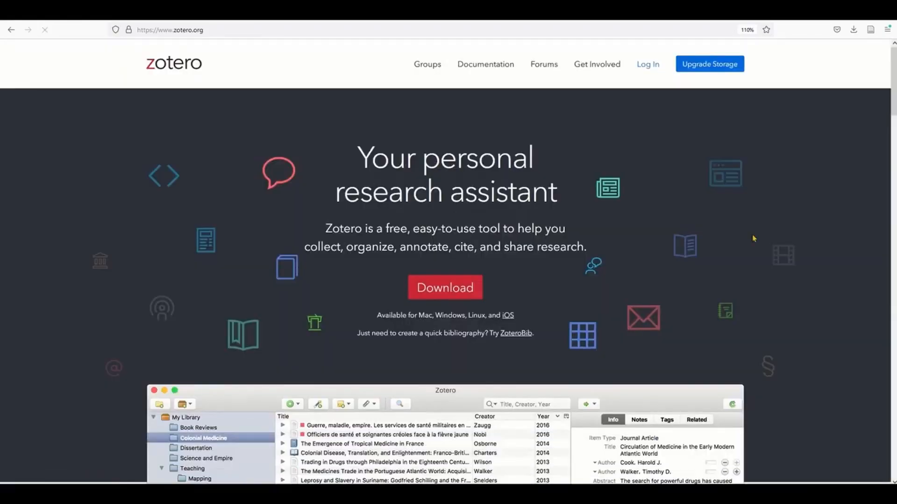
scroll(713, 276, "down", 12)
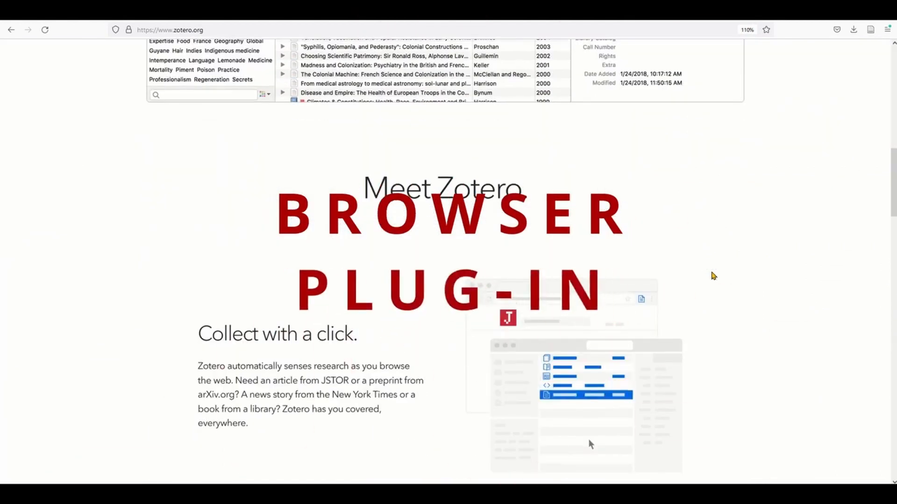
scroll(713, 276, "down", 4)
scroll(713, 276, "up", 4)
scroll(713, 276, "up", 1)
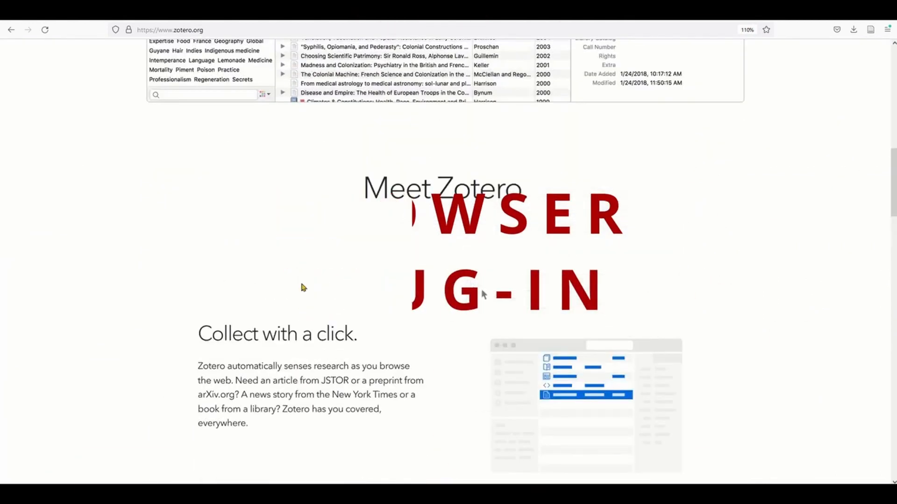
left_click_drag(200, 333, 367, 340)
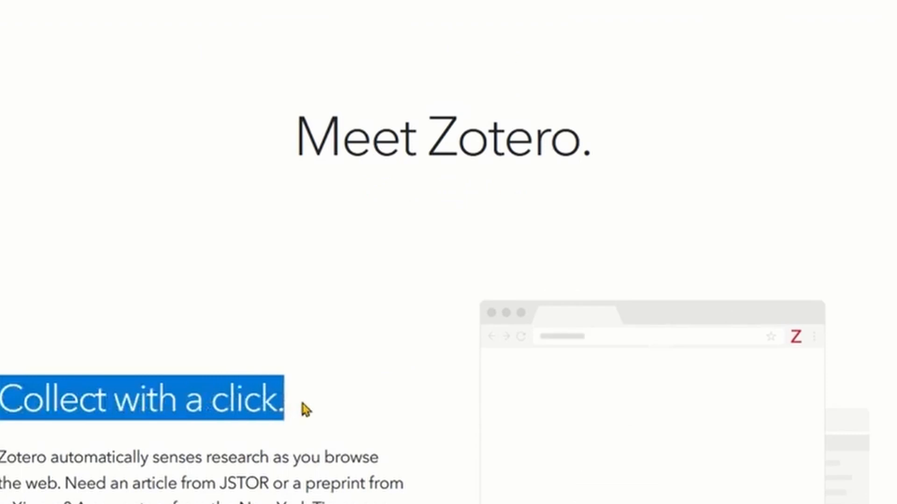
scroll(695, 305, "down", 3)
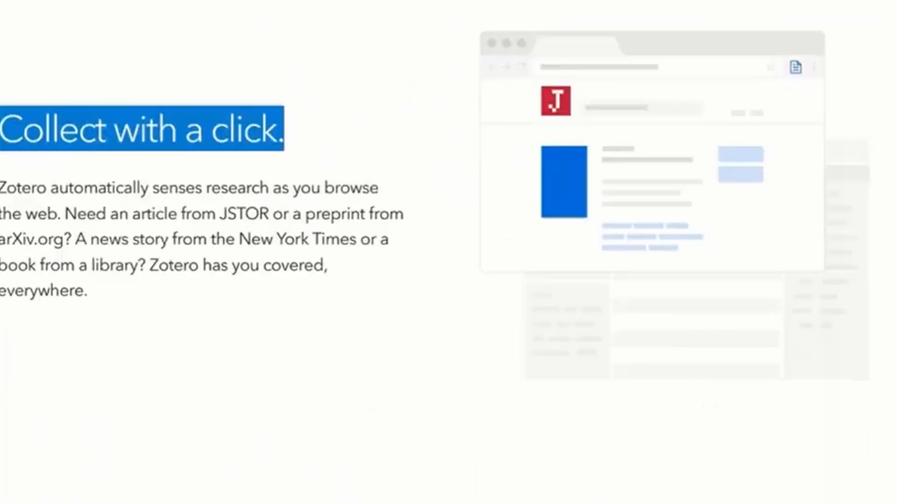
scroll(694, 305, "down", 1)
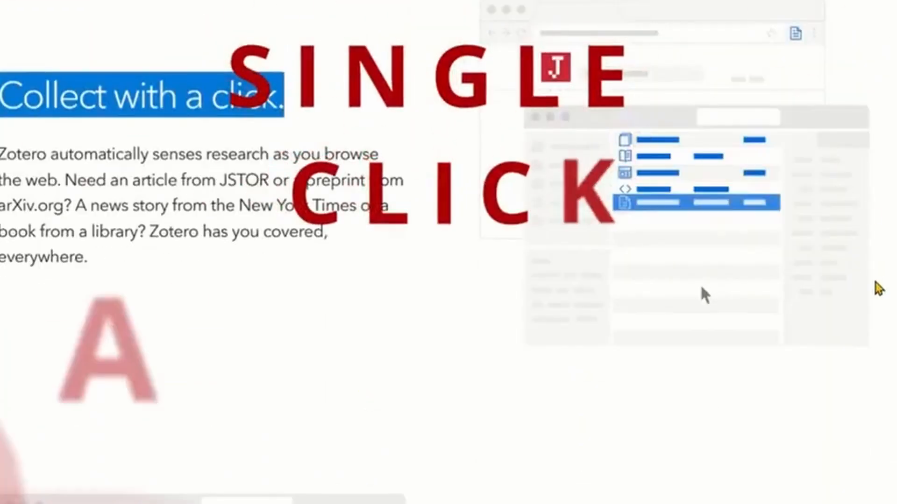
scroll(687, 272, "up", 12)
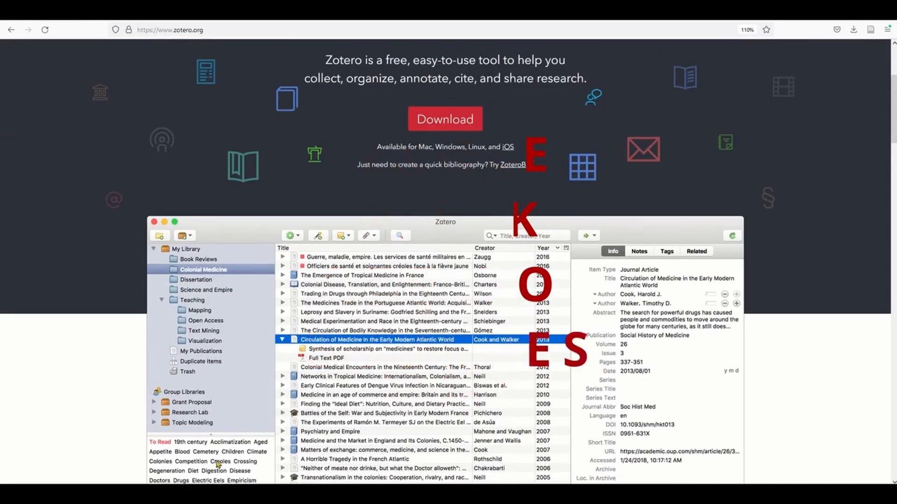
Open the Zotero download page and review the Zotero 6 for Windows, Firefox Connector and Plugins offers
left_click(445, 120)
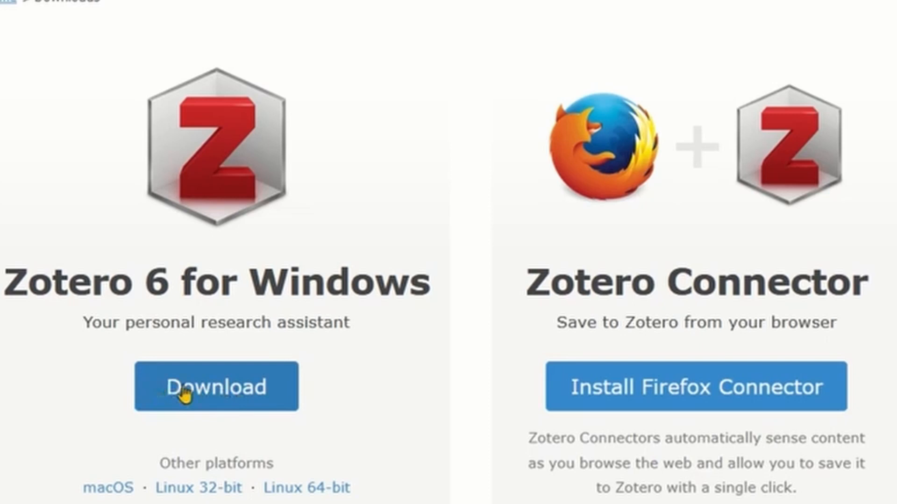
scroll(836, 425, "down", 2)
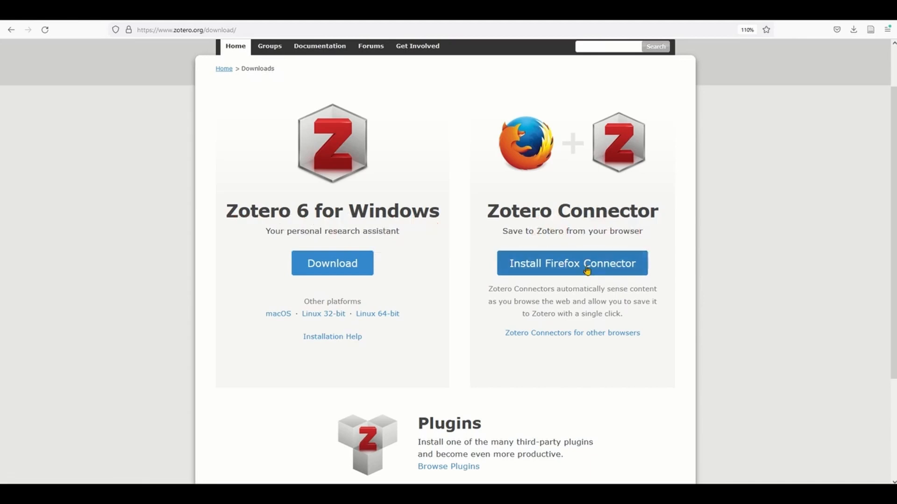
scroll(691, 340, "down", 2)
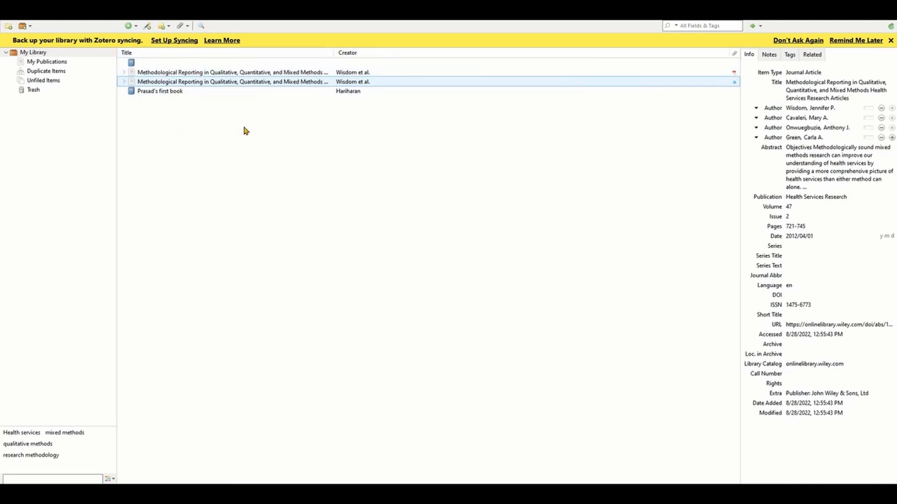
Add a new Book item to the Zotero library with the title "My second book"
left_click(136, 28)
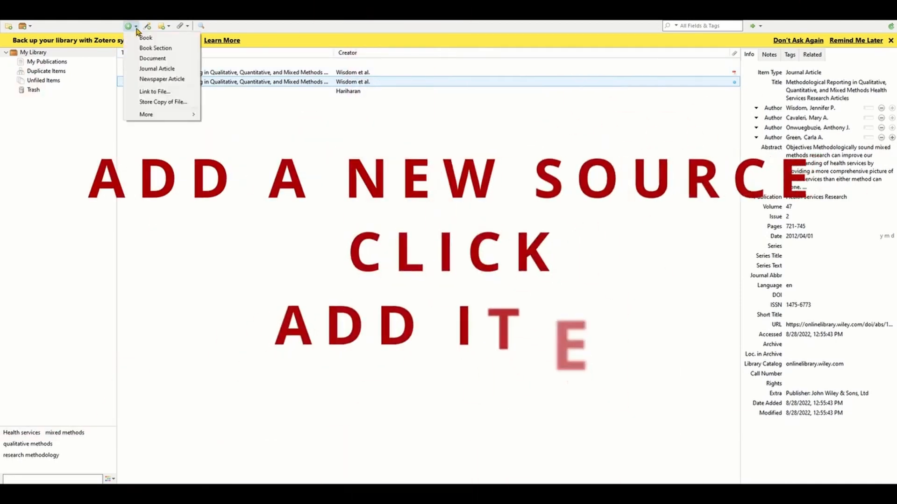
left_click(173, 38)
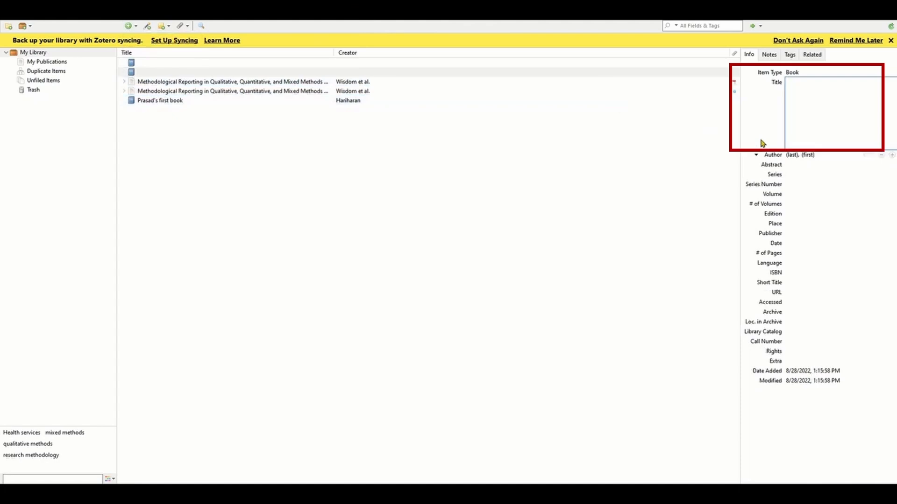
type("My second book")
Enter the author's last name and first name for "My second book" and select the finished item in the library
left_click(793, 155)
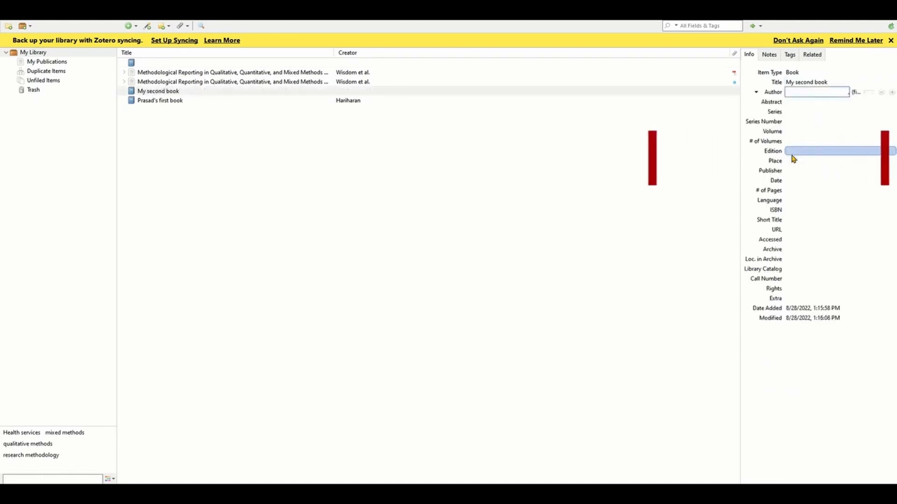
type("Hariharan")
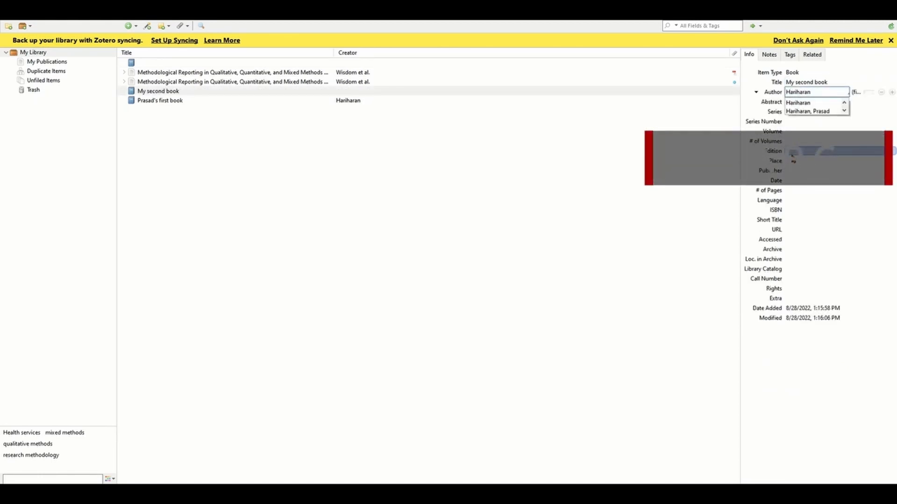
left_click(792, 156)
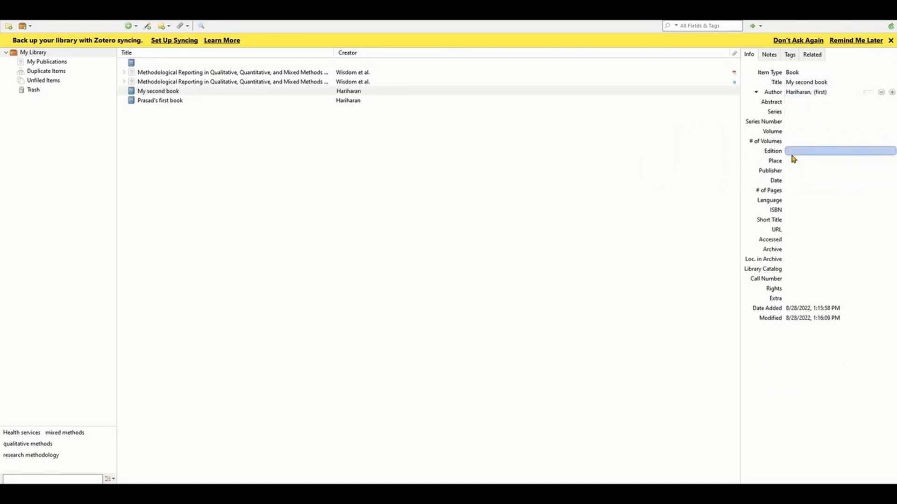
left_click(822, 92)
type("Prasad")
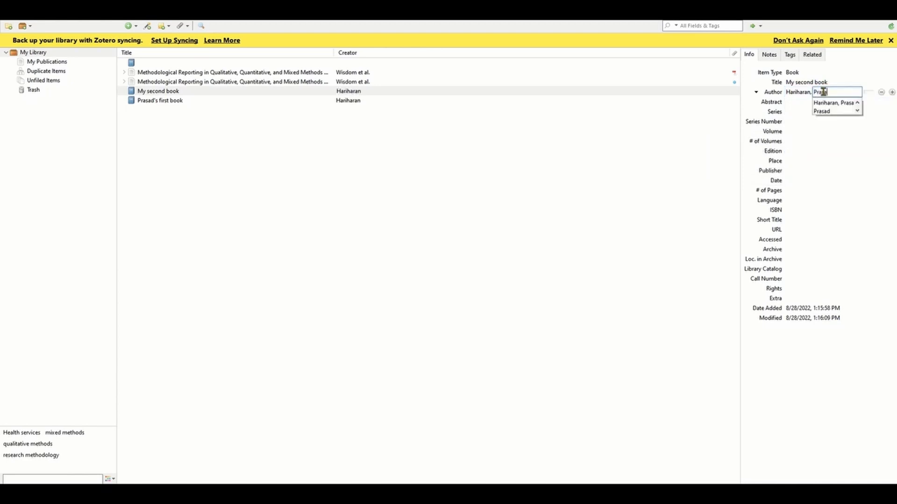
key("Return")
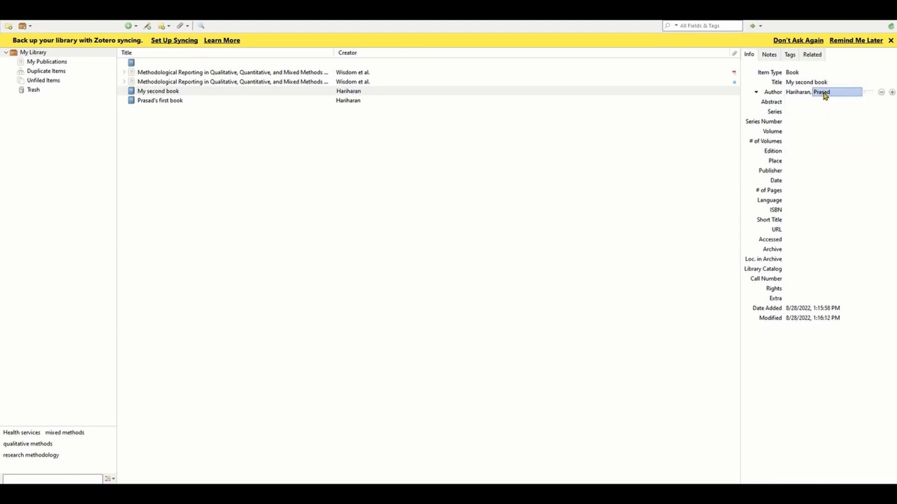
left_click(236, 92)
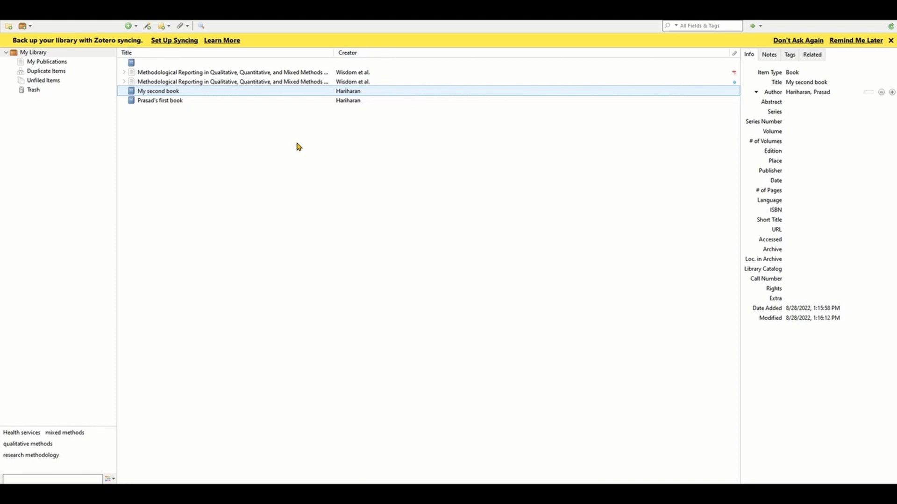
Try to add an item to the library by the identifier 123
left_click(148, 27)
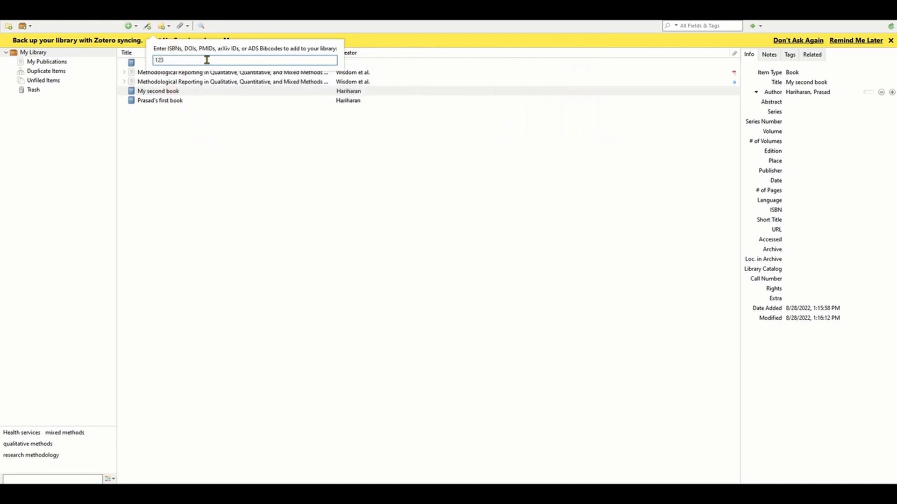
key("Return")
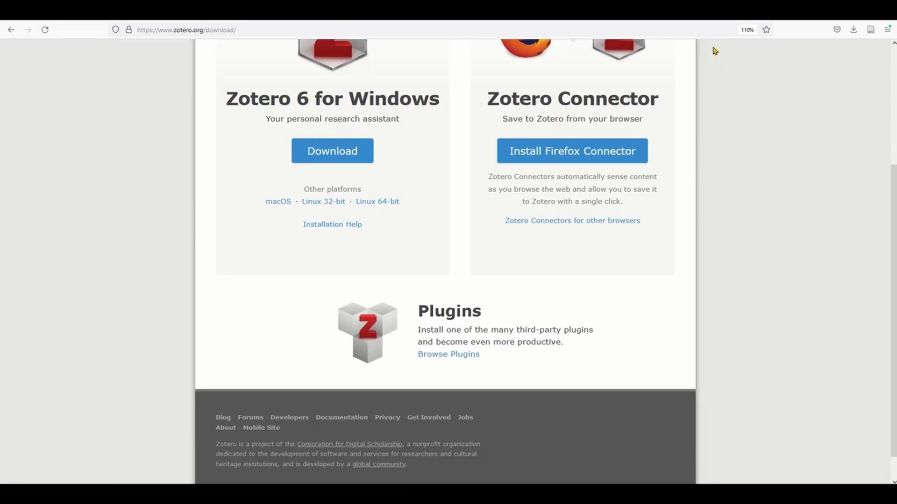
Switch to the browser page "The top 10 journal articles" on apa.org and run the Zotero Connector to save from it
left_click(706, 12)
scroll(755, 155, "up", 3)
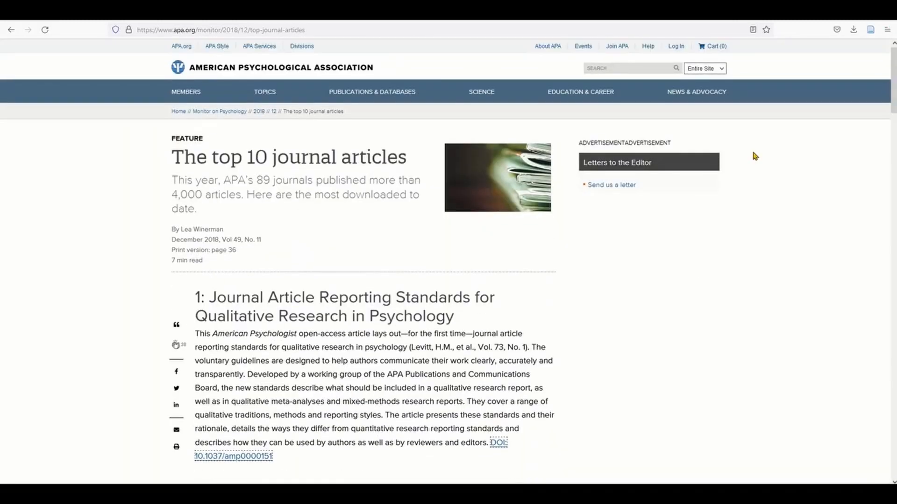
left_click(870, 31)
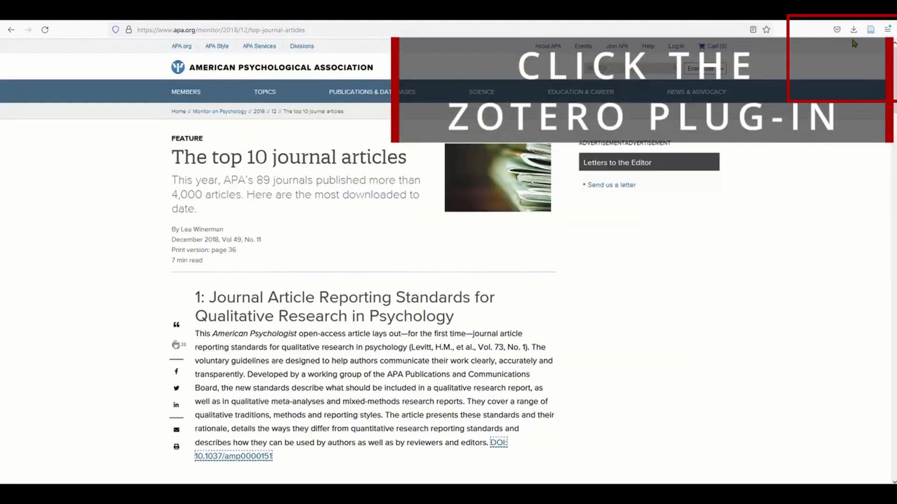
left_click(870, 29)
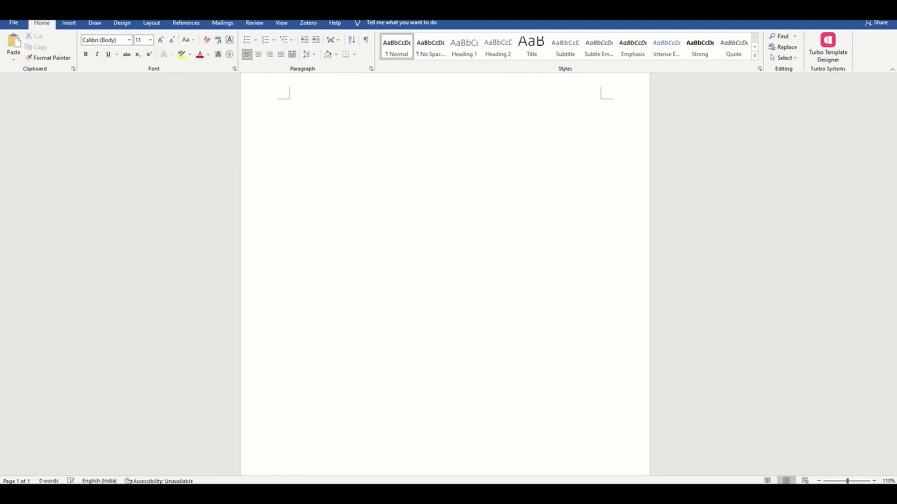
Write "Here's my first book, ." in the blank Word document
type("Here's my")
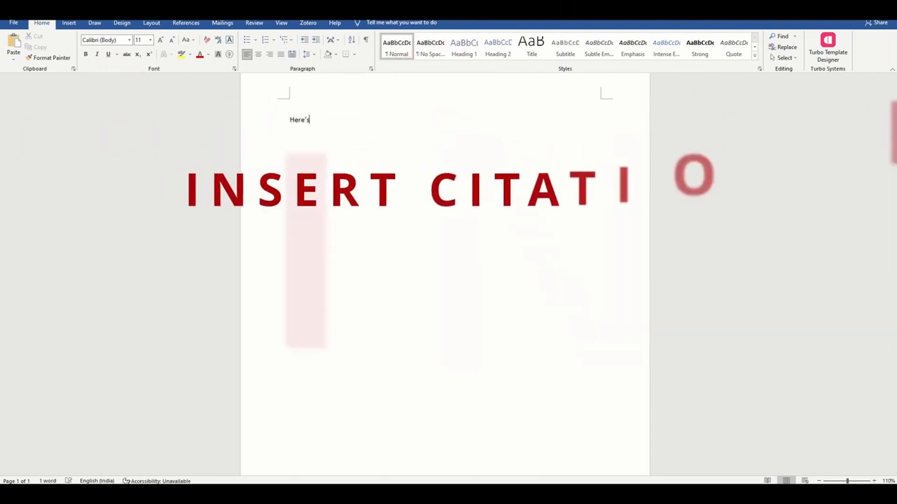
type(" first b")
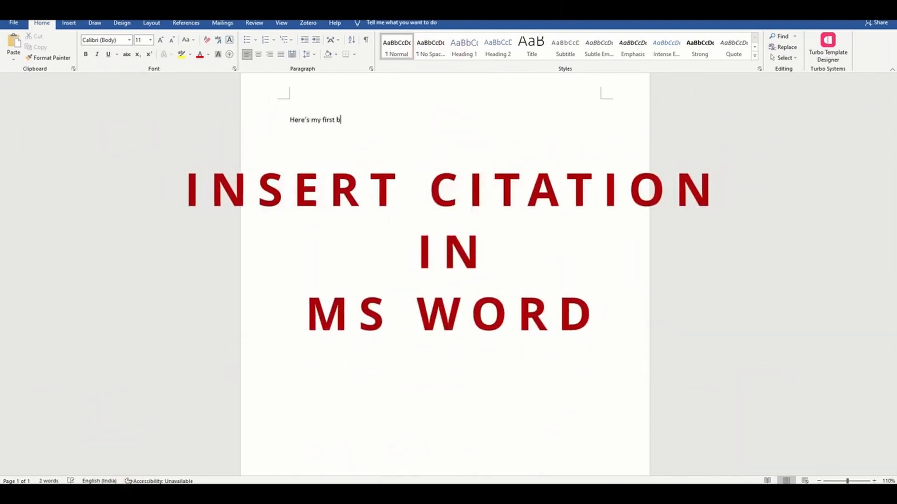
type("ook, .")
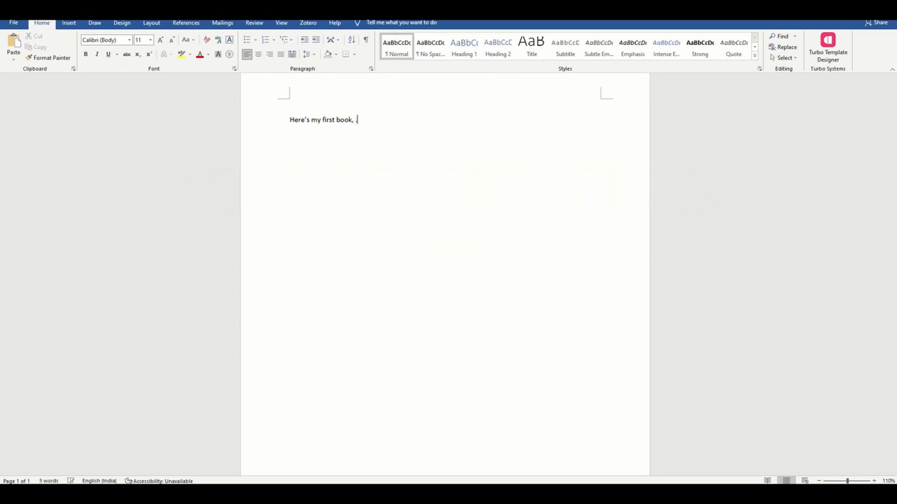
Insert a Zotero citation for the author's first book (2022) before the full stop in "Here's my first book, ."
left_click(308, 24)
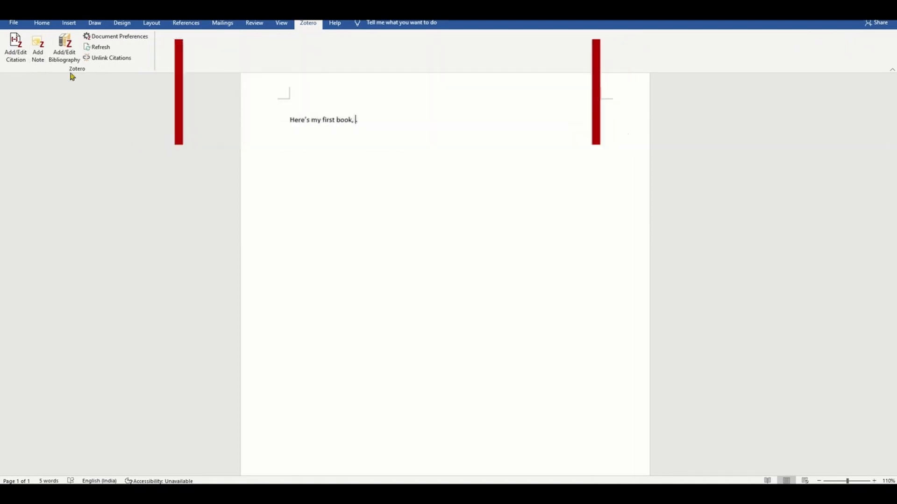
type(", .")
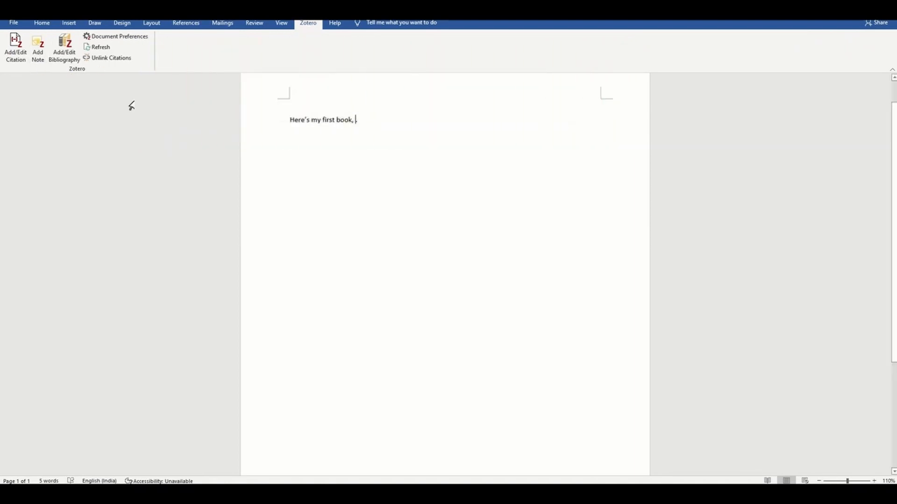
left_click(15, 61)
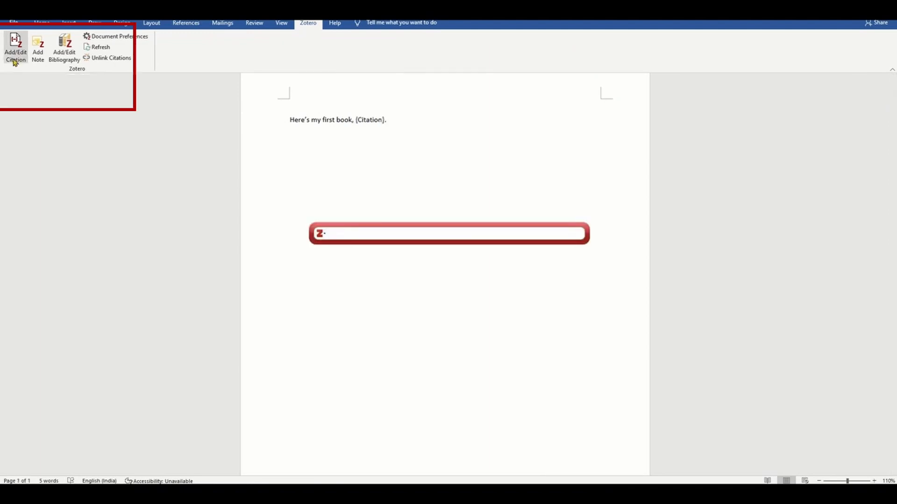
type("Prasad")
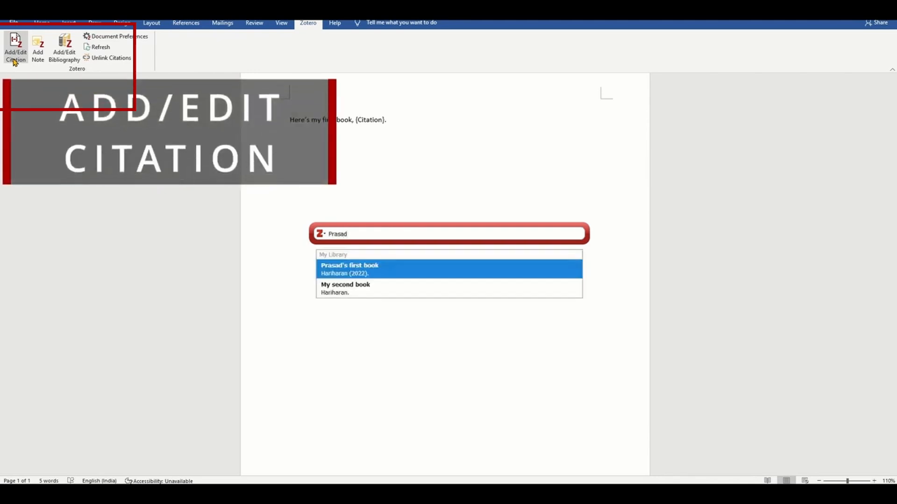
left_click(359, 273)
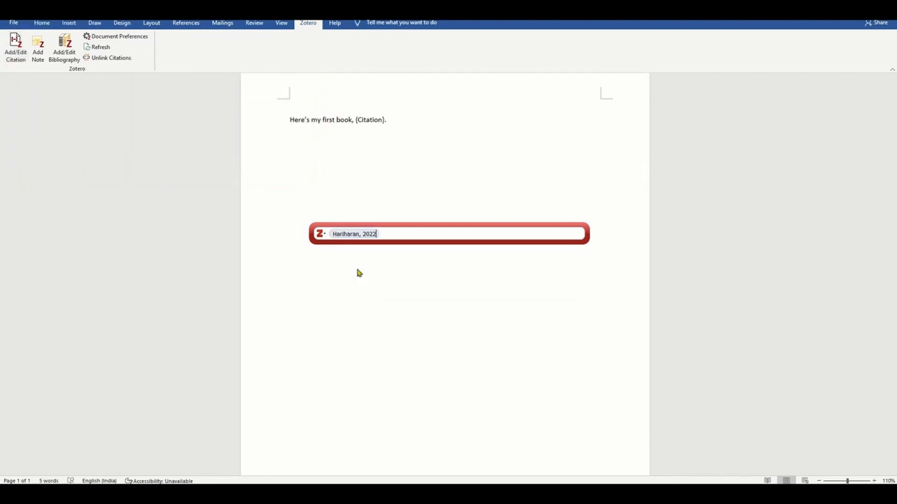
key("Return")
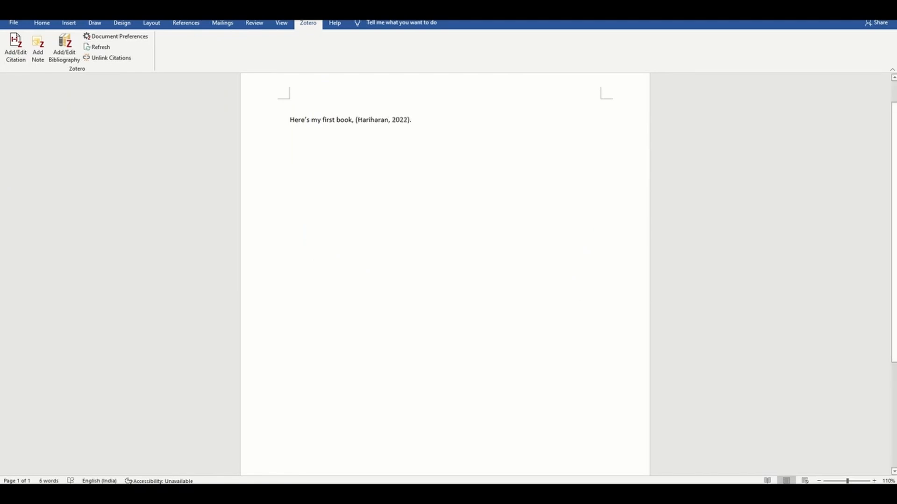
Change the document's Zotero citation style to American Chemical Society
left_click(115, 38)
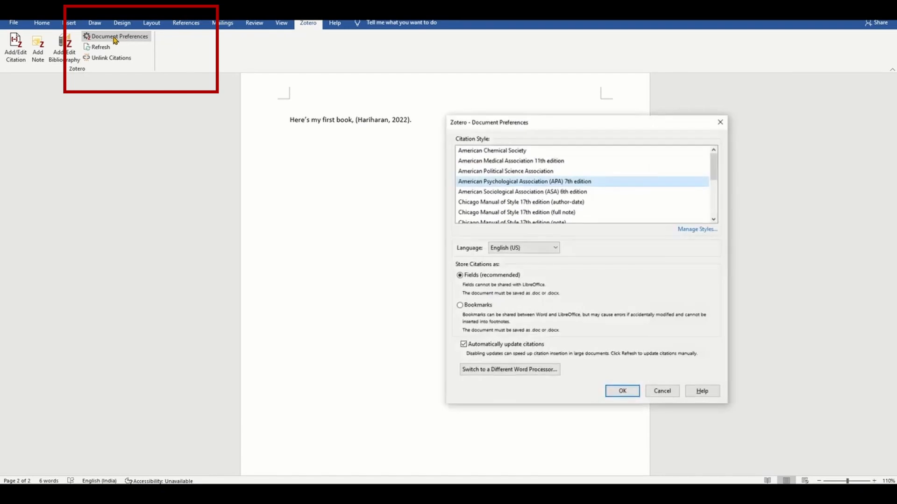
left_click(514, 150)
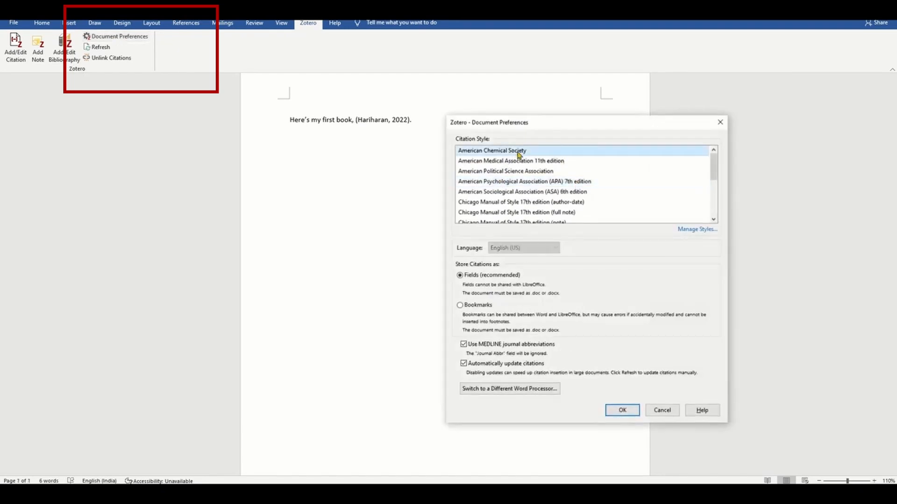
left_click(623, 410)
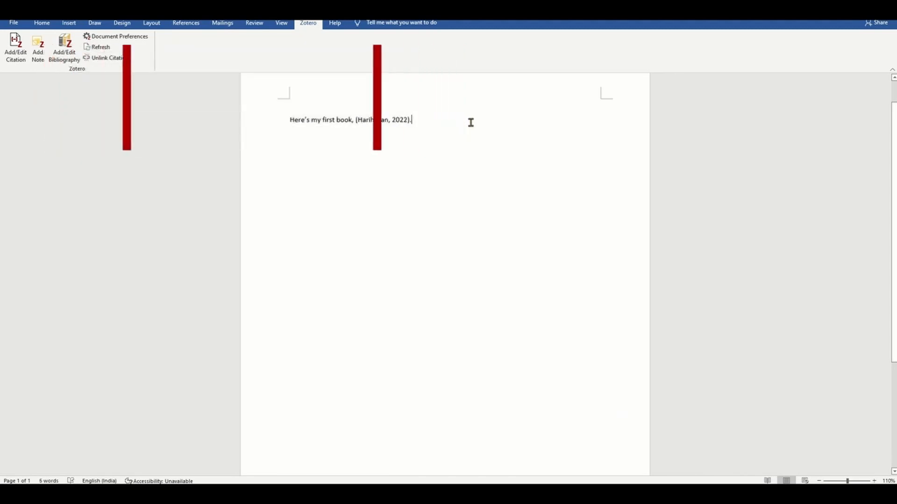
Insert a citation for "My second book" in a new paragraph below the first sentence and end it with a full stop
key("Return")
left_click(15, 47)
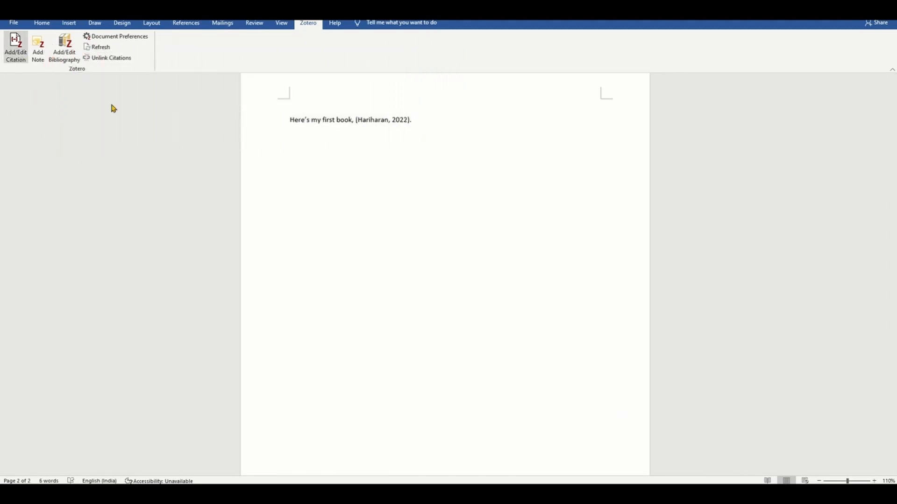
type("seo")
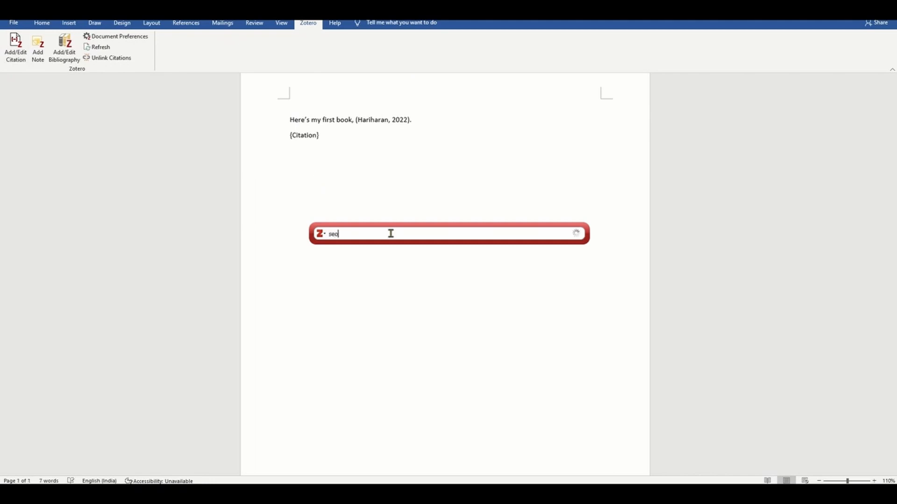
key("BackSpace")
key("BackSpace")
key("Return")
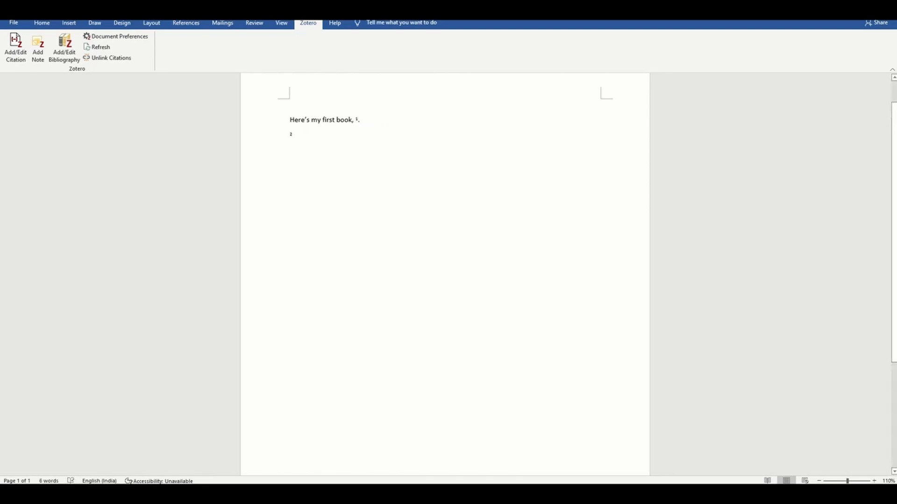
type(".")
Add the line "List of citations" below the second citation and insert a Zotero bibliography under it
key("Return")
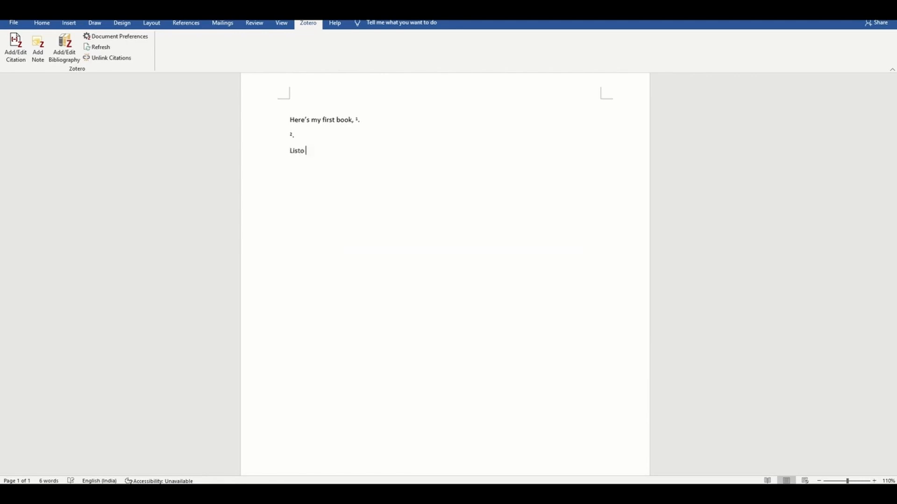
type("List of citations")
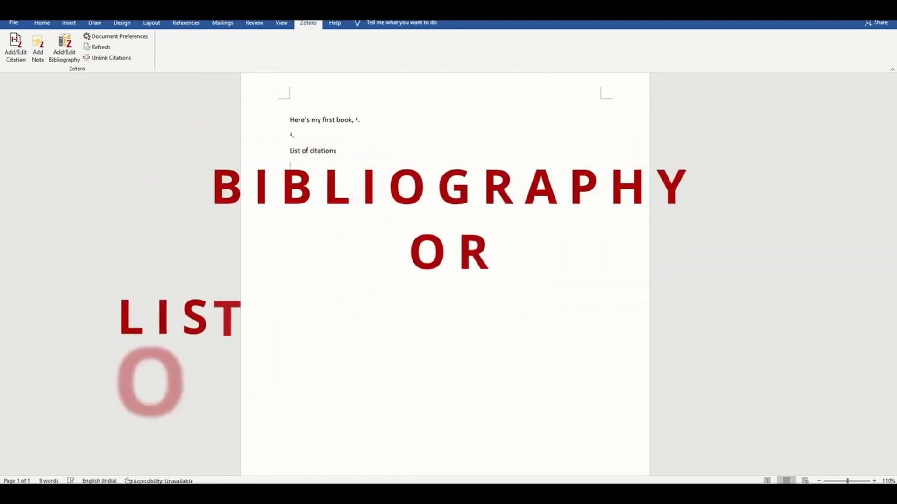
key("Return")
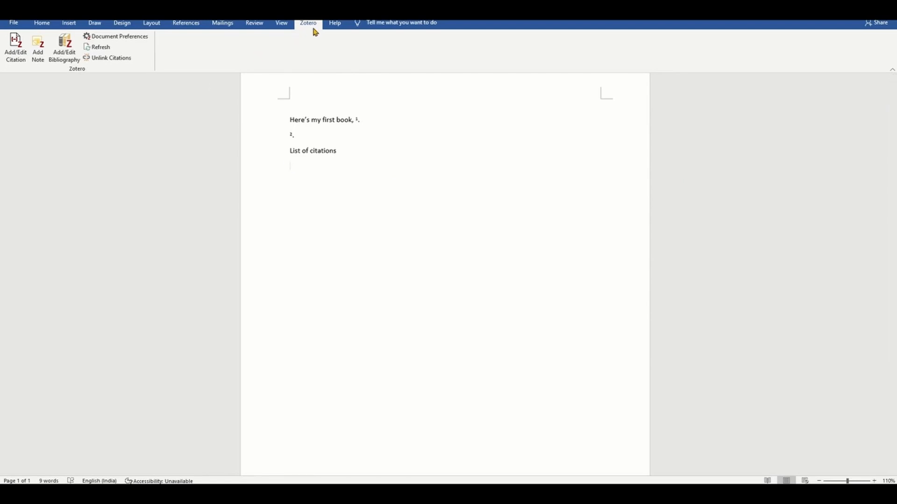
left_click(72, 59)
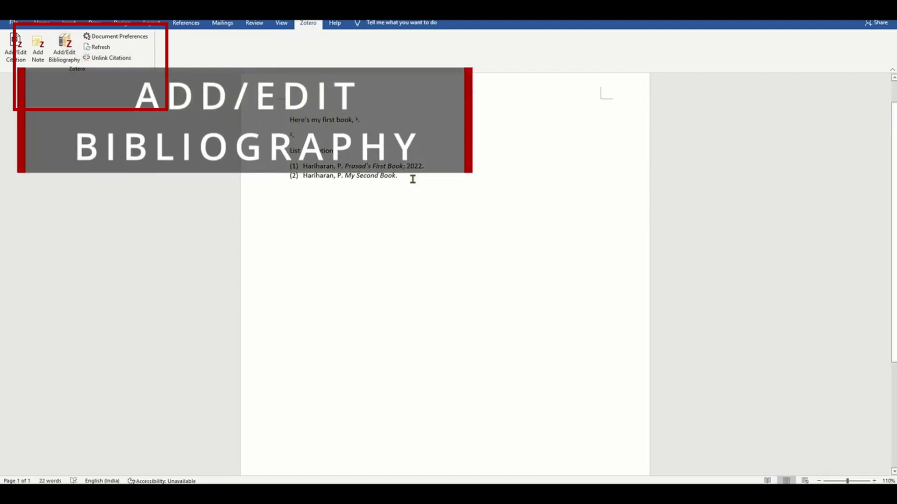
left_click_drag(402, 186, 287, 151)
left_click(291, 185)
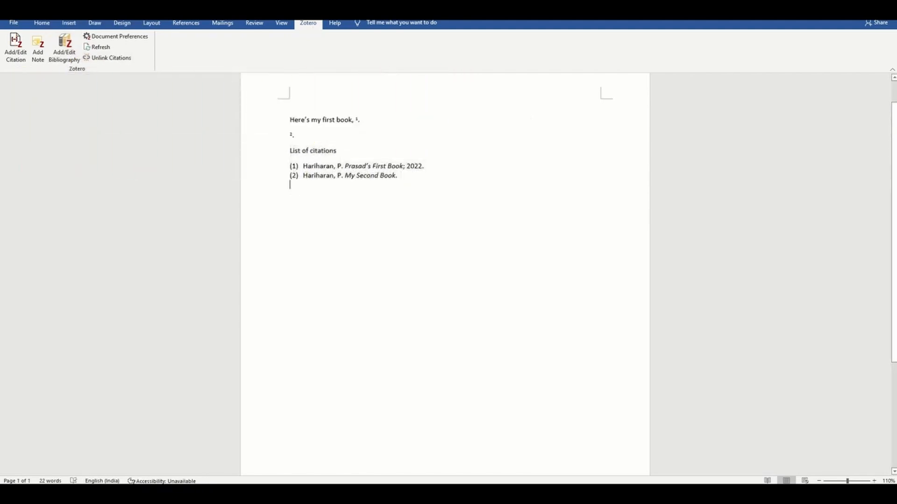
Write "Here's a journal article," above "List of citations", leaving an empty paragraph after the second citation
left_click(367, 139)
key("Return")
key("Return")
type("Here's a jour")
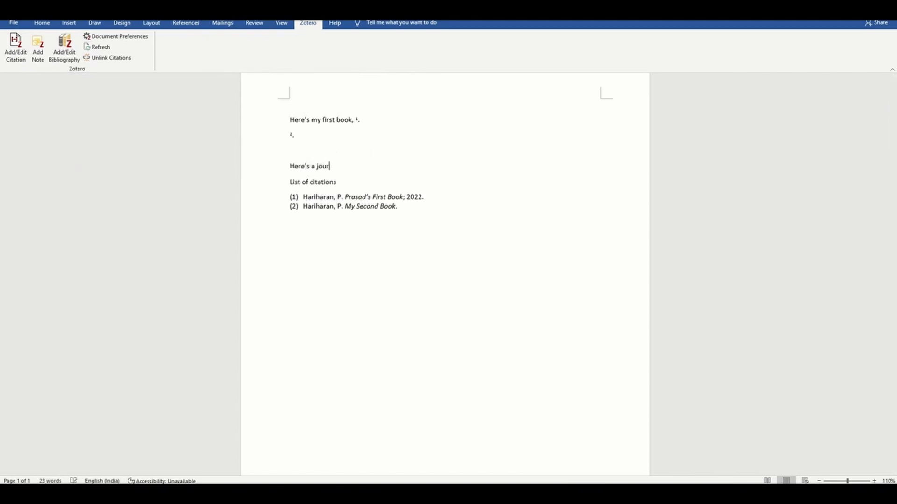
type("nal article,")
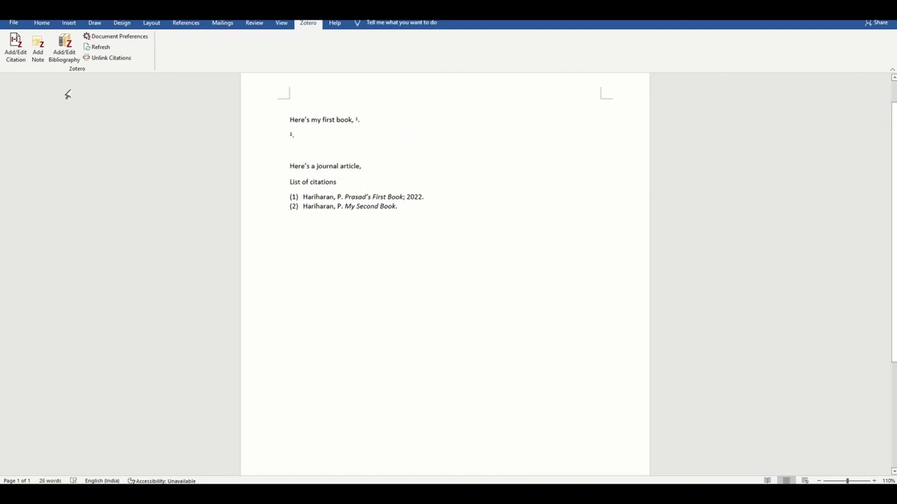
Insert a citation for the 1976 article "A New Granulation Method for Compressed Tablets" after "Here's a journal article,"
left_click(16, 44)
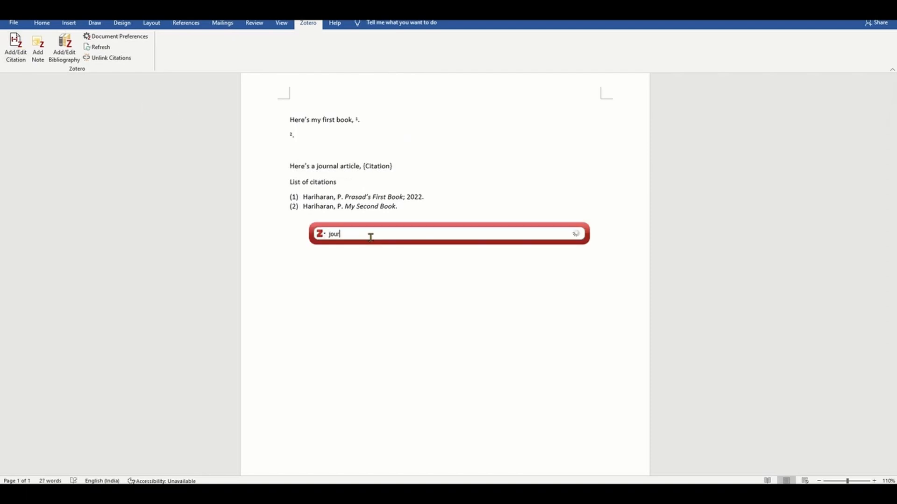
left_click(393, 272)
key("Return")
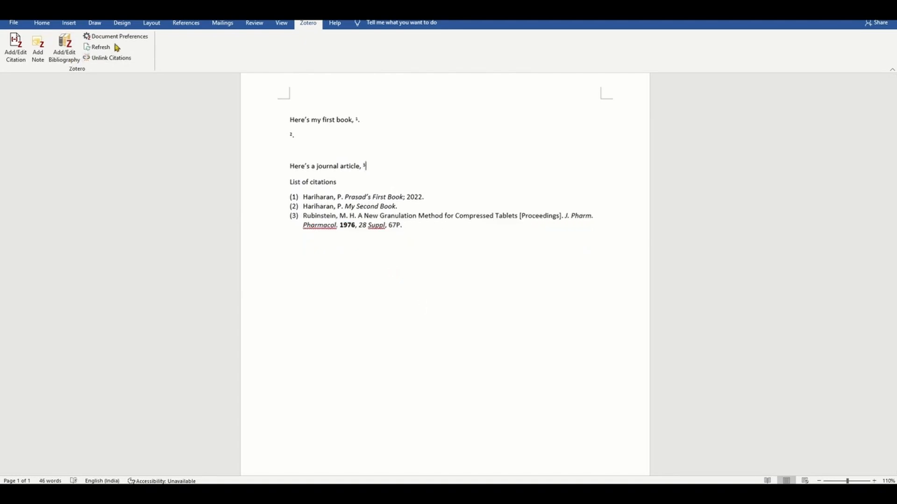
Switch the document's Zotero citation style to American Psychological Association (APA) 7th edition
left_click(134, 41)
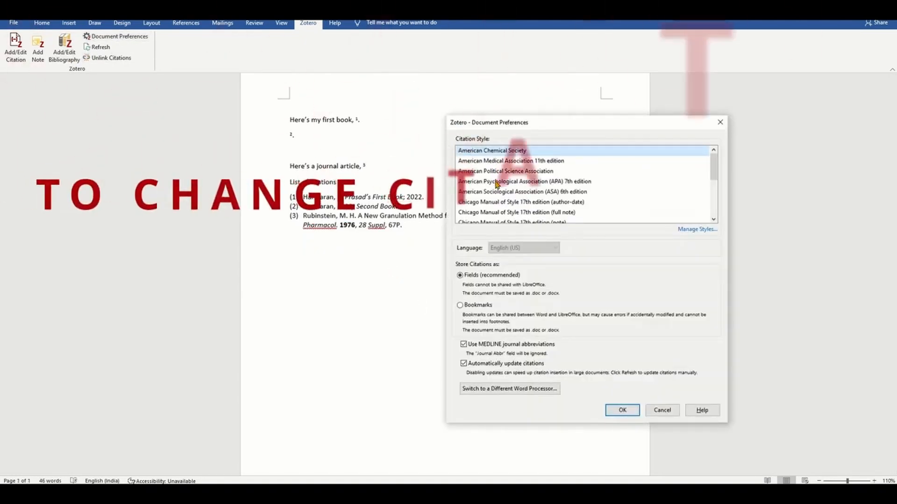
left_click(622, 391)
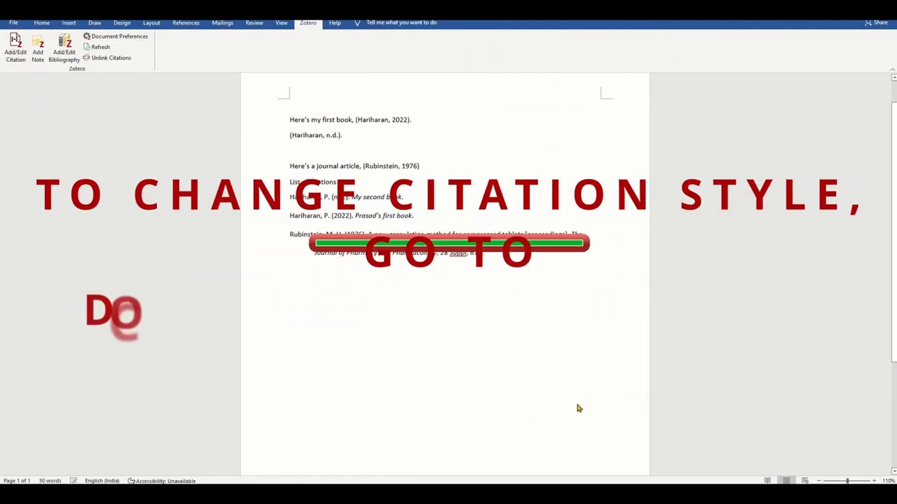